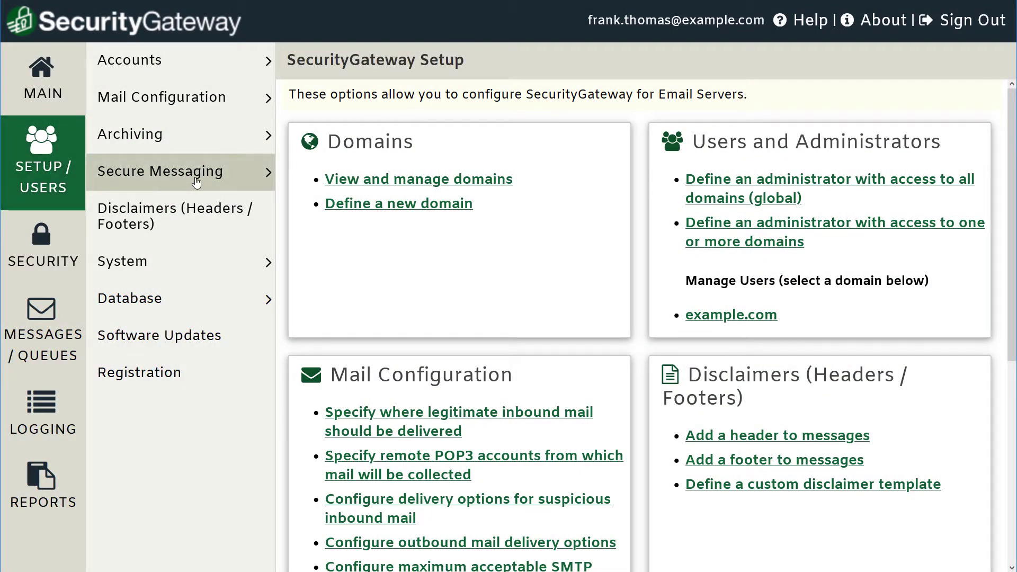
# Expand the Secure Messaging section in the Setup/Users sidebar.
pyautogui.click(244, 182)
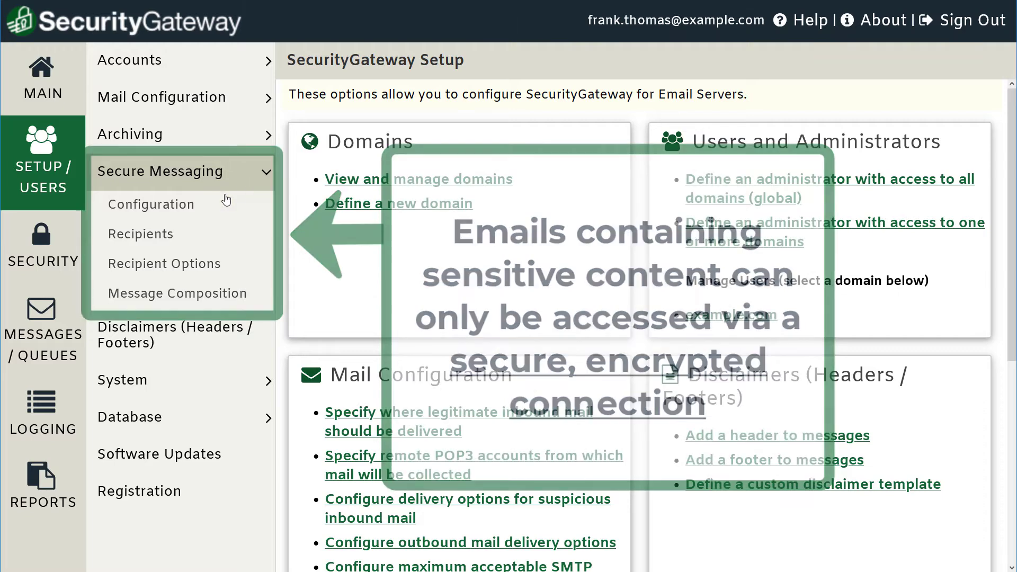
# On the Secure Messaging Configuration page, tick 'Enable secure messaging'.
pyautogui.click(147, 217)
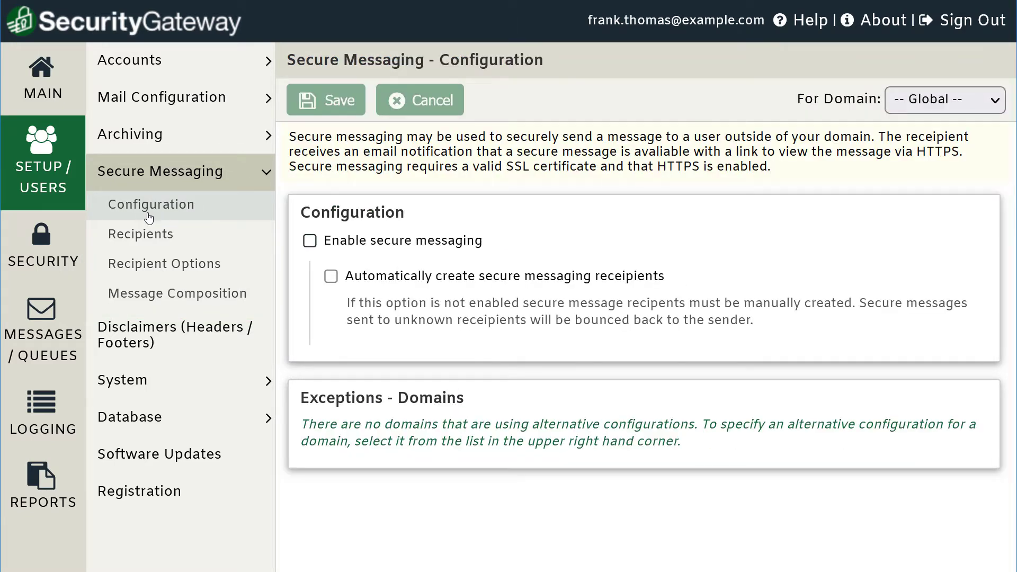
pyautogui.click(310, 243)
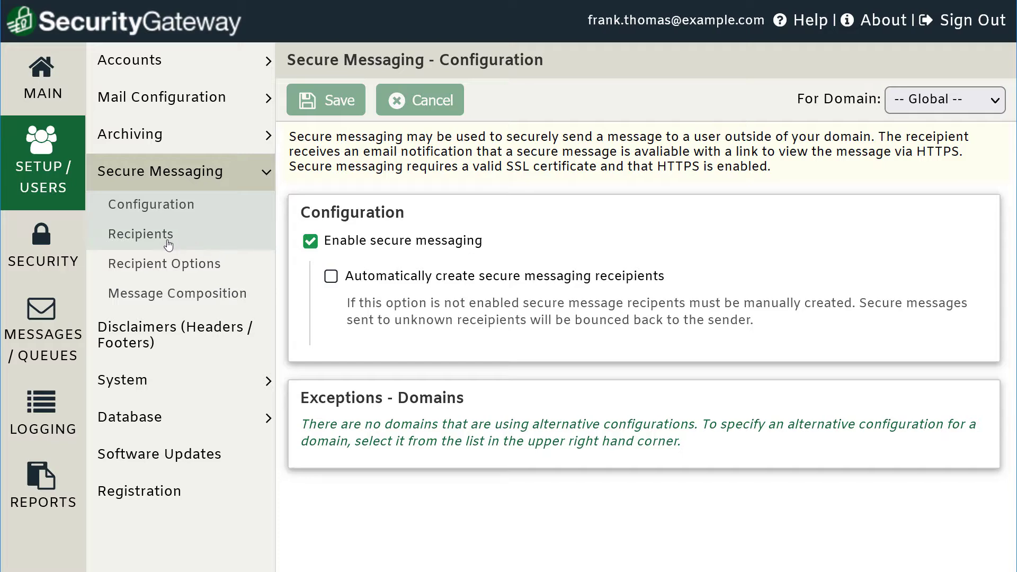
# From the Recipients list, start a new secure message recipient and enter their real name.
pyautogui.click(166, 239)
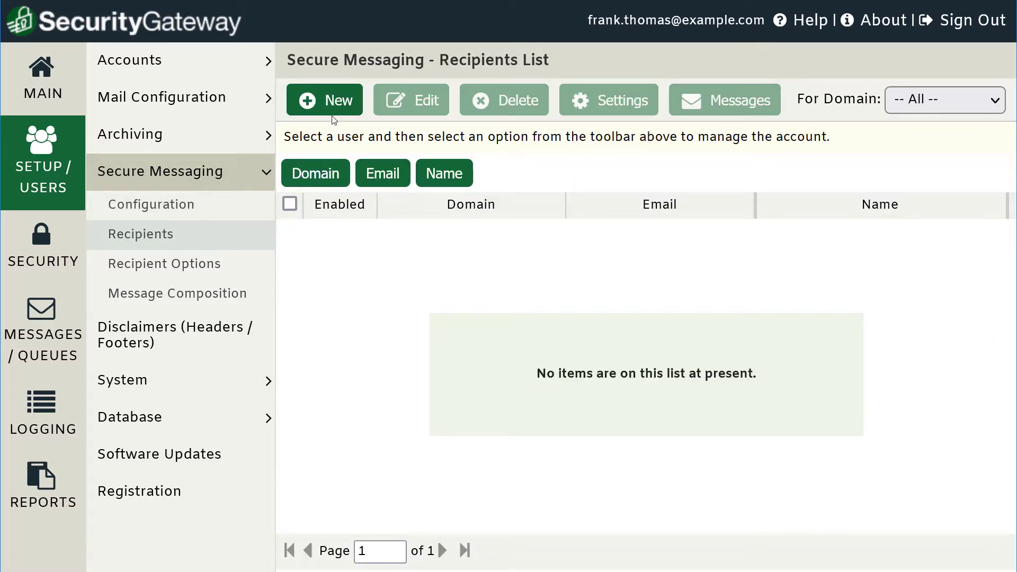
pyautogui.click(334, 112)
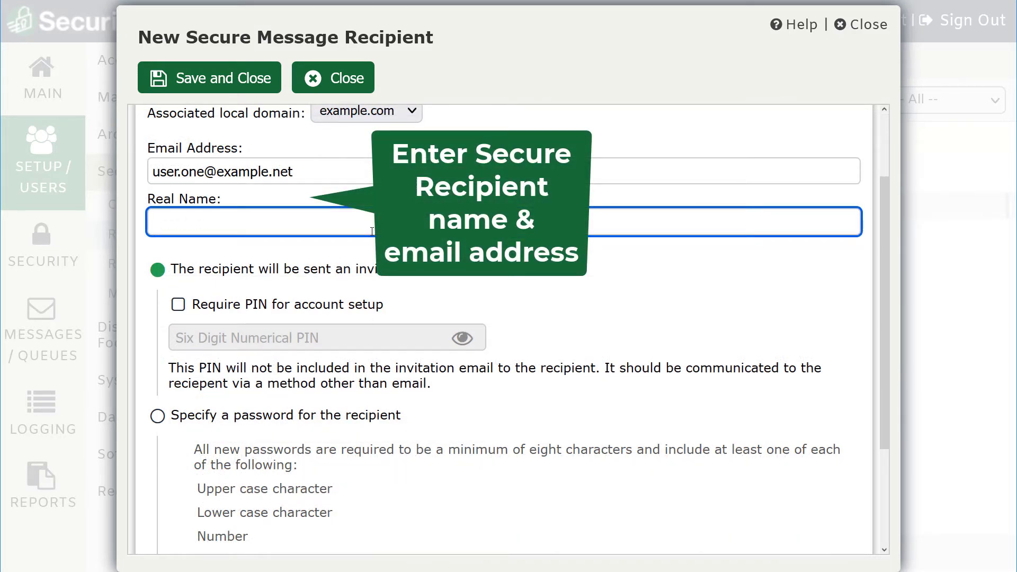
pyautogui.write('User One')
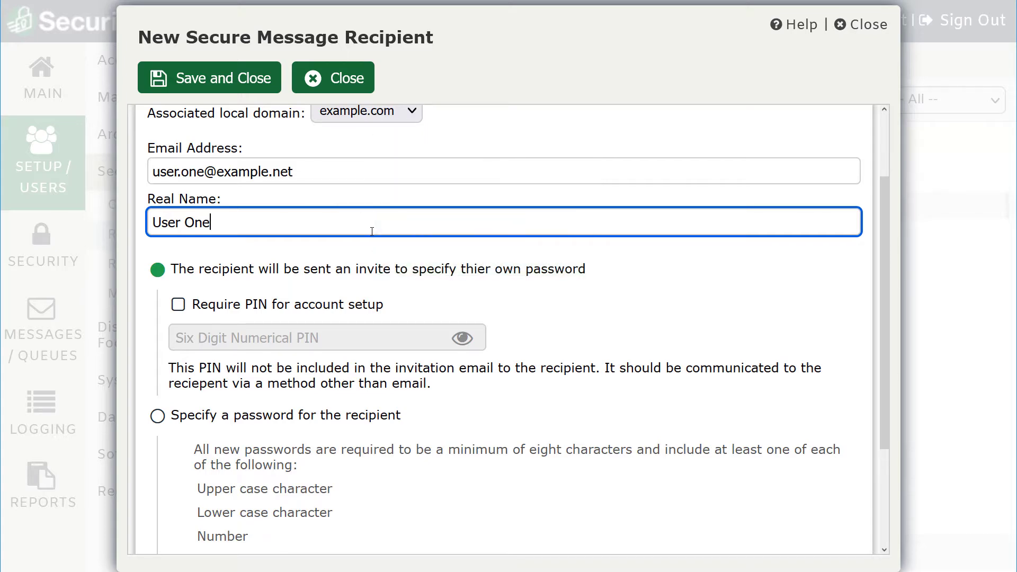
pyautogui.scroll(-1, 372, 231)
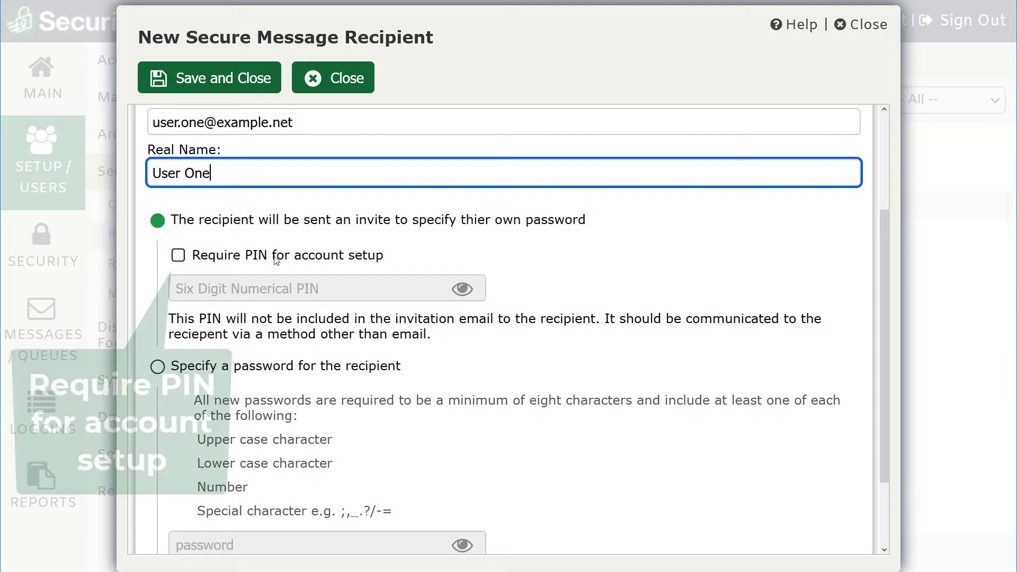
# Require a setup PIN, specify the recipient's own password, and save the recipient.
pyautogui.click(178, 257)
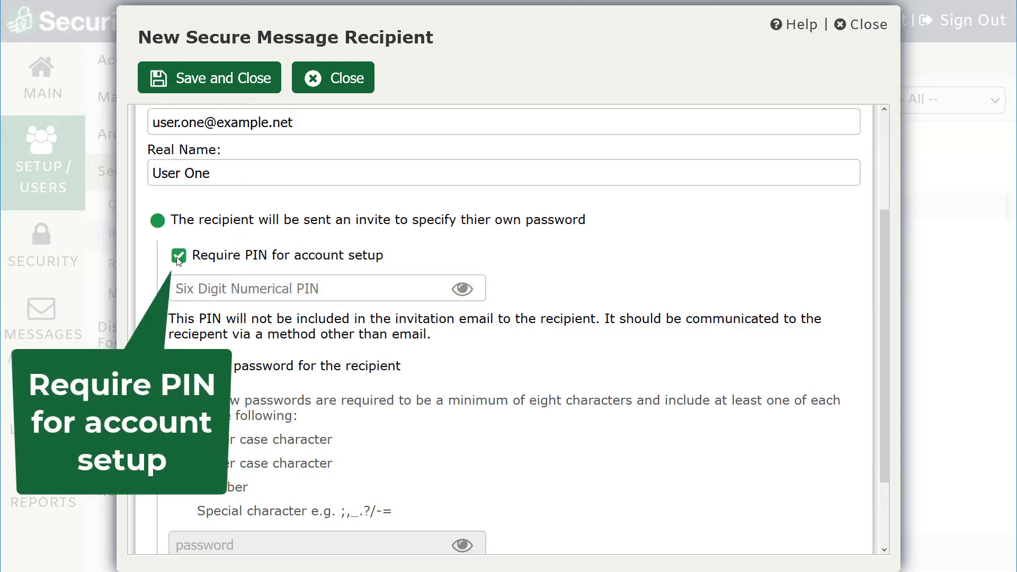
pyautogui.click(206, 289)
pyautogui.write('1234')
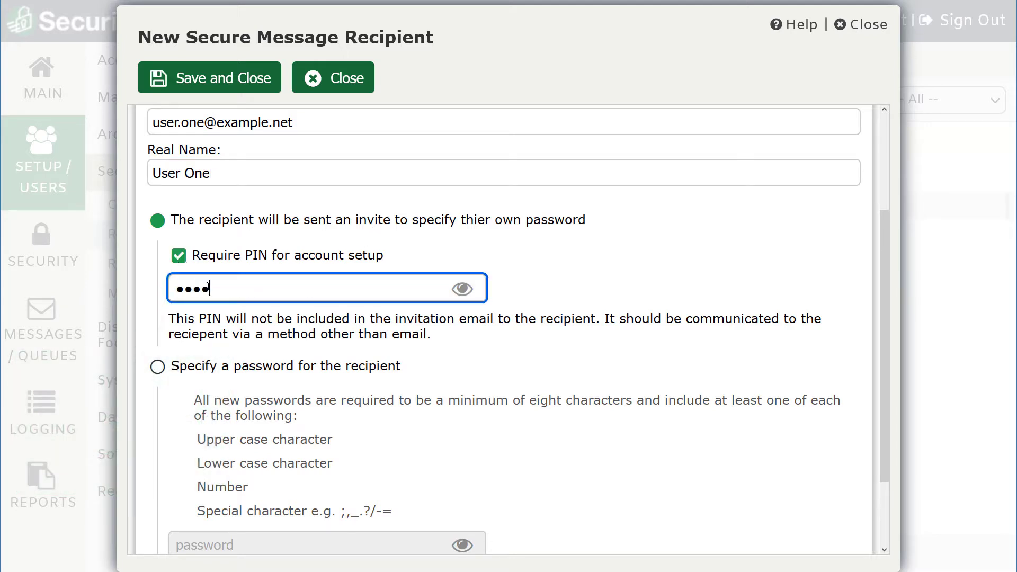
pyautogui.write('56')
pyautogui.scroll(-2, 208, 287)
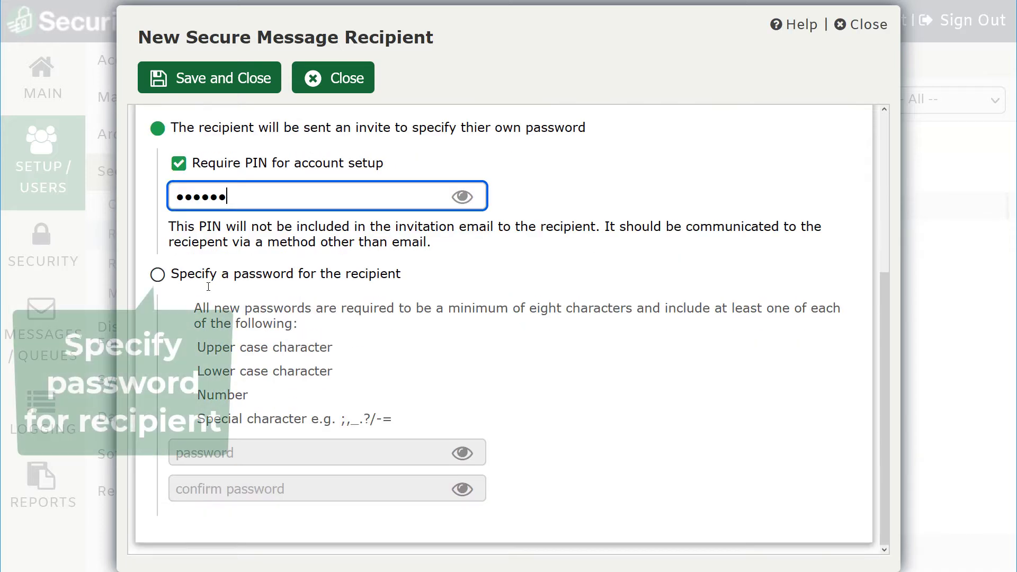
pyautogui.click(158, 275)
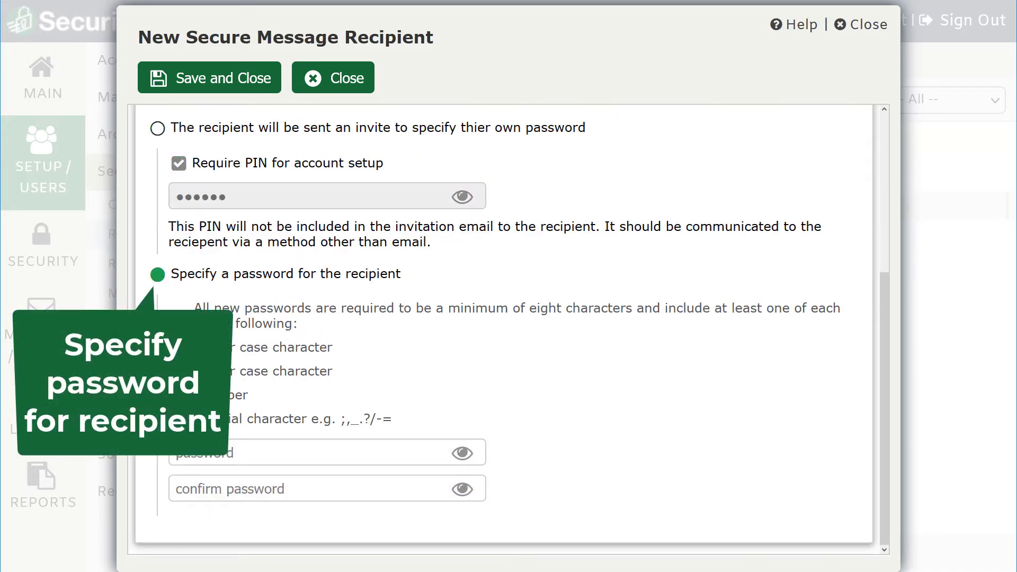
pyautogui.click(289, 454)
pyautogui.write('Passw0rd')
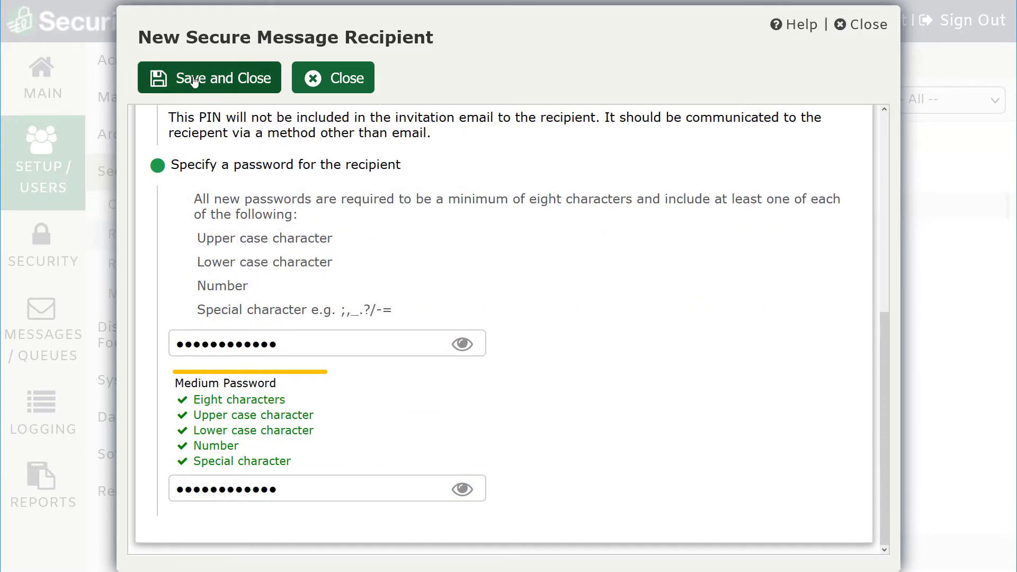
pyautogui.click(195, 81)
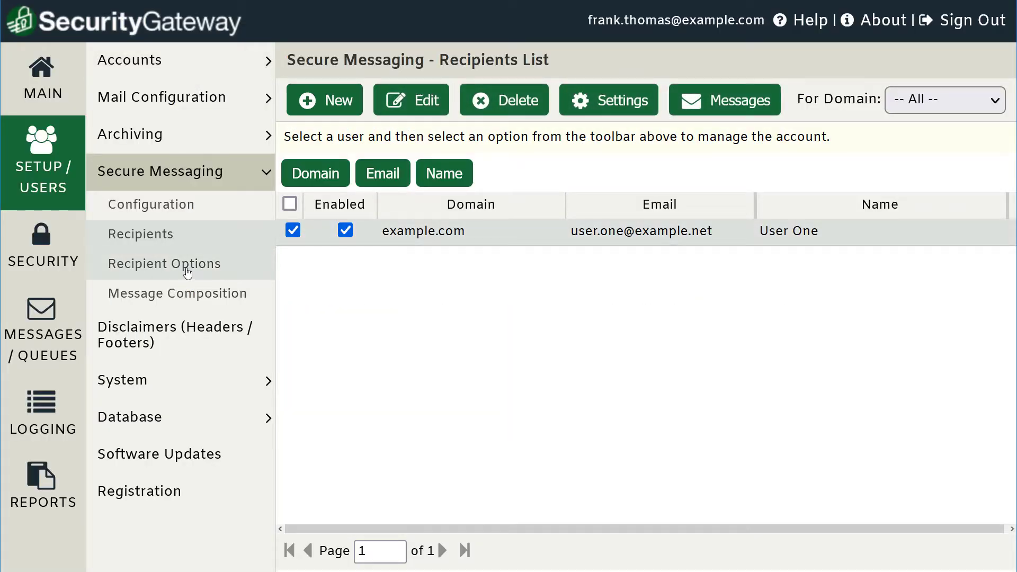
# Leave 'Send an alert to global administrators' unticked in Recipient Options, then open Message Composition.
pyautogui.click(188, 274)
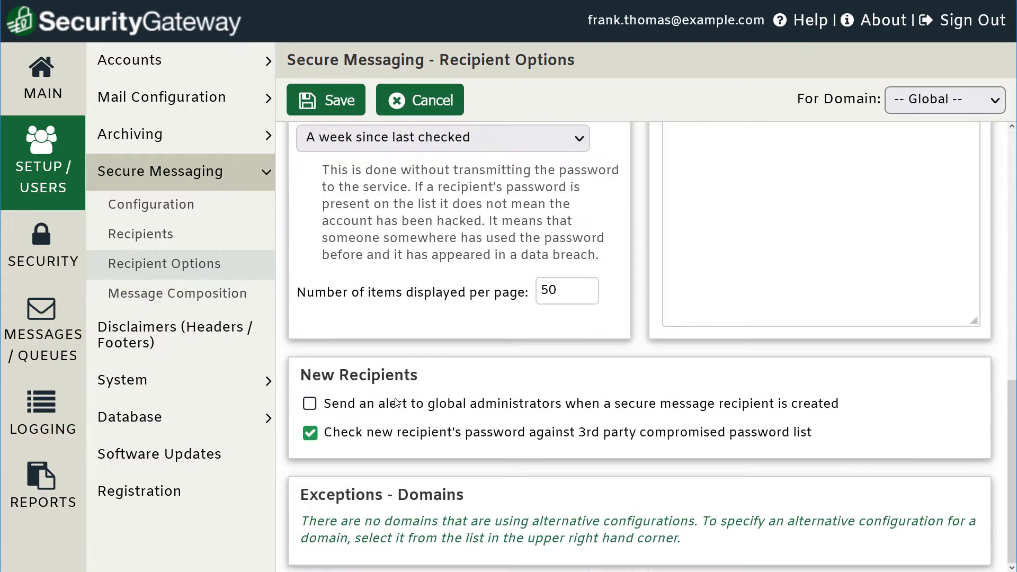
pyautogui.click(310, 406)
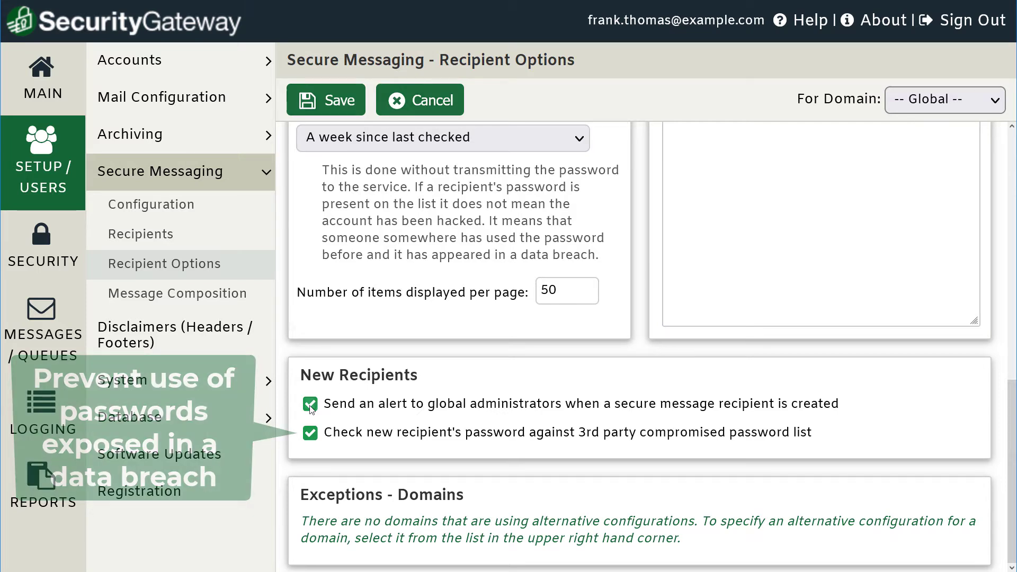
pyautogui.click(310, 405)
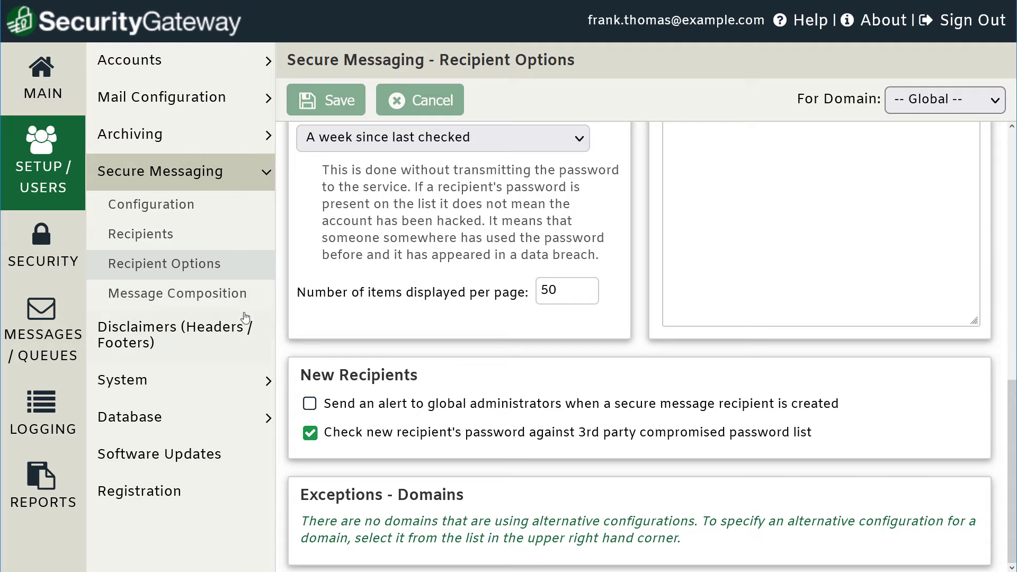
pyautogui.click(195, 300)
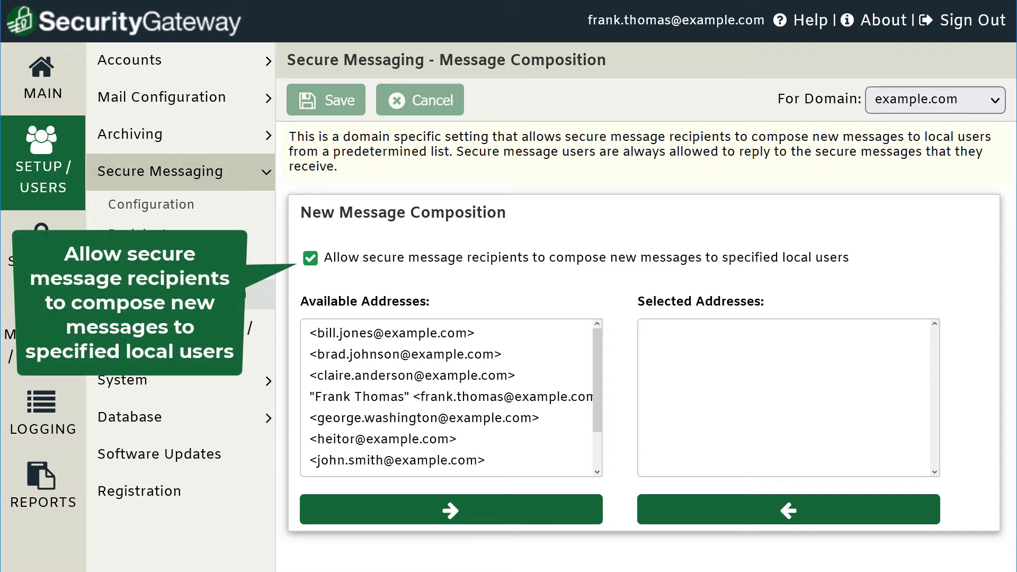
# Move one local user's address from Available Addresses into the selected addresses.
pyautogui.click(468, 401)
pyautogui.click(548, 515)
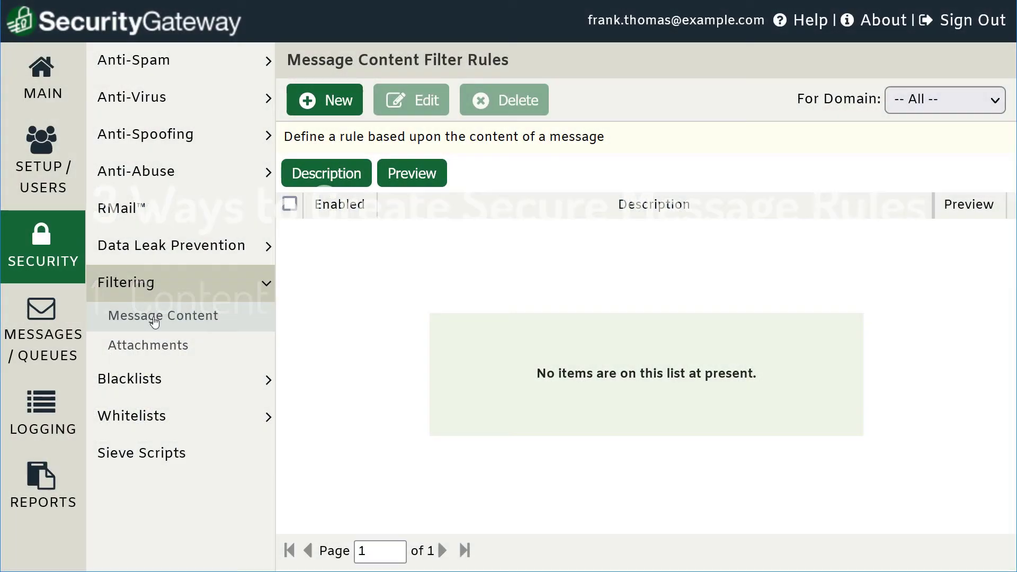
# Create content filter rule 'Secure Message Rule' with condition SUBJECT contains 'secure message'.
pyautogui.click(347, 104)
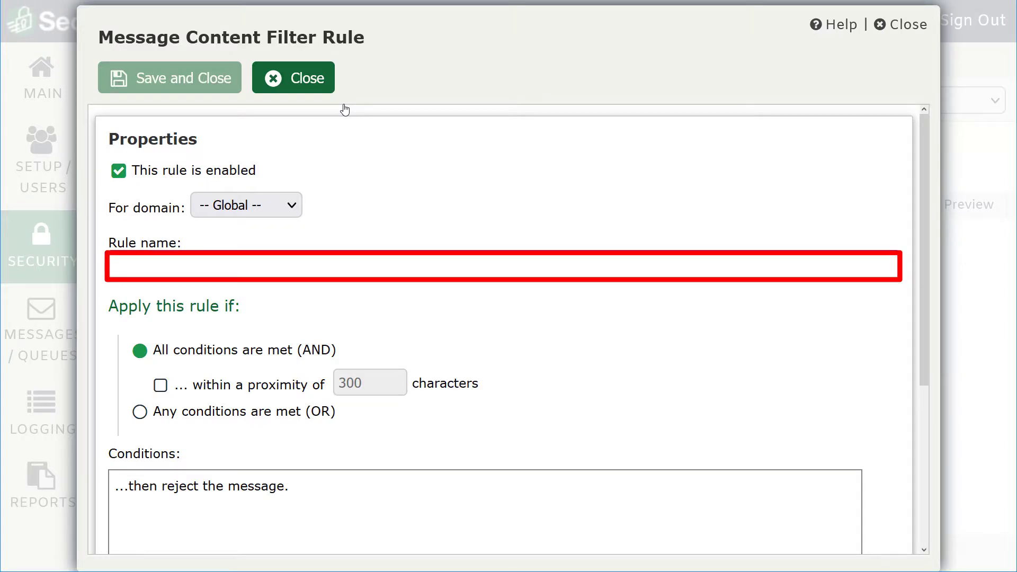
pyautogui.write('Secure Message Rule')
pyautogui.scroll(-3, 273, 263)
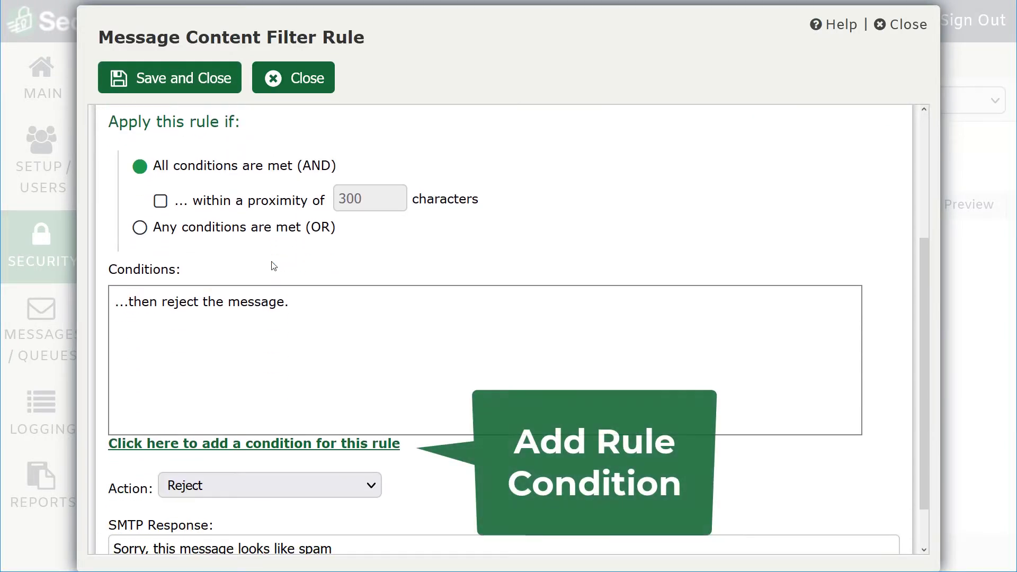
pyautogui.click(269, 444)
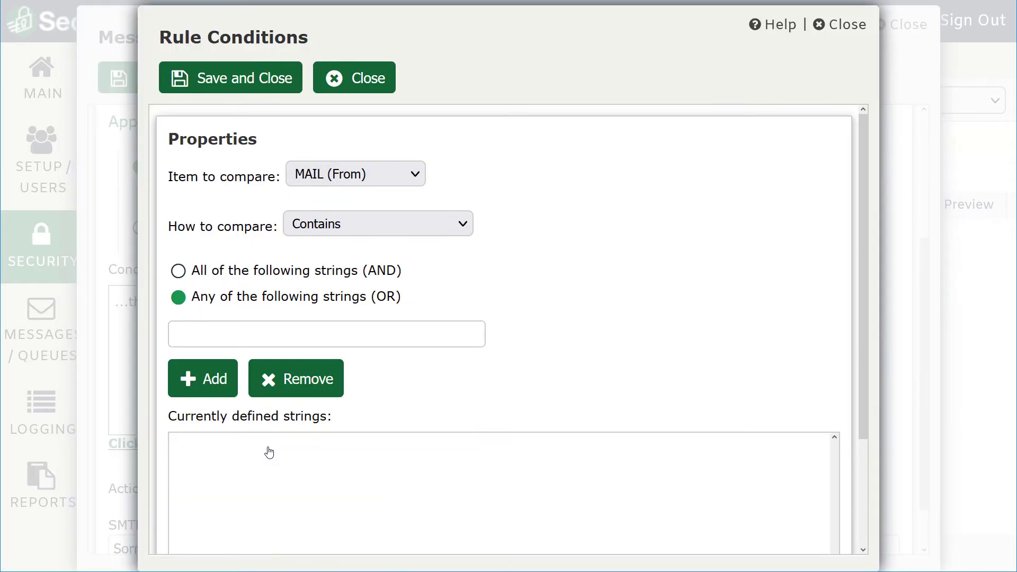
pyautogui.click(416, 176)
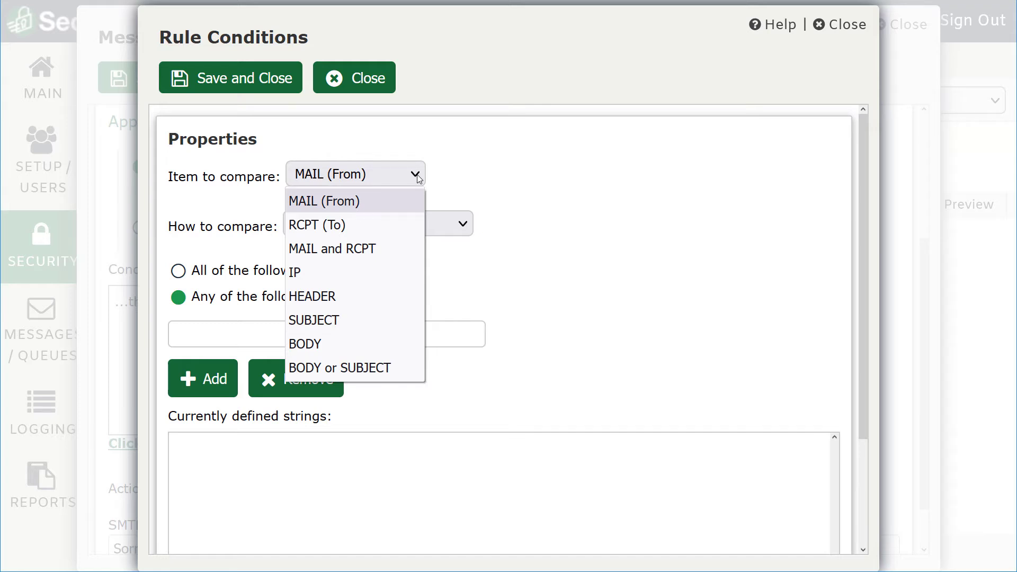
pyautogui.click(302, 328)
pyautogui.click(252, 373)
pyautogui.write('secure message')
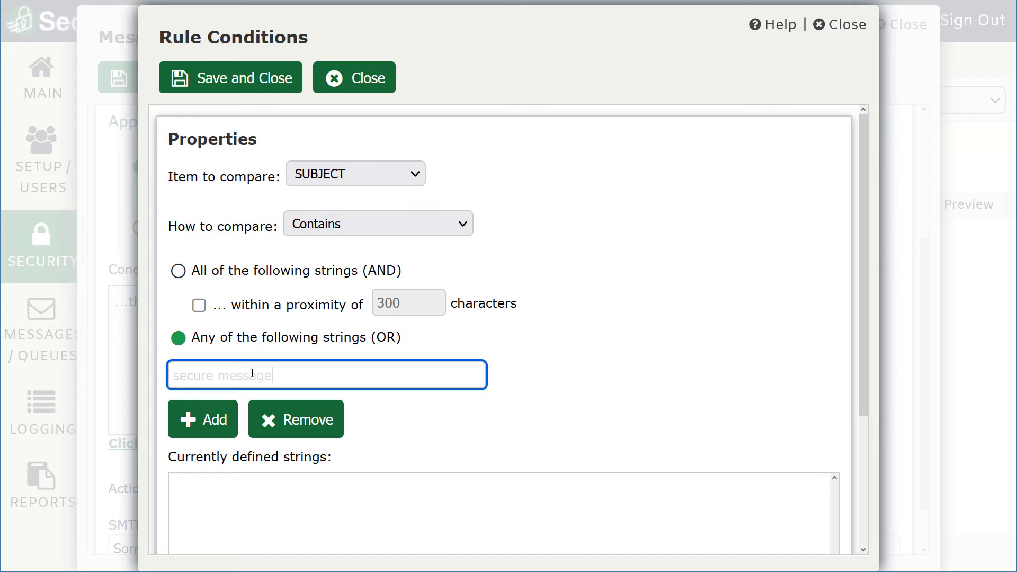
pyautogui.click(211, 424)
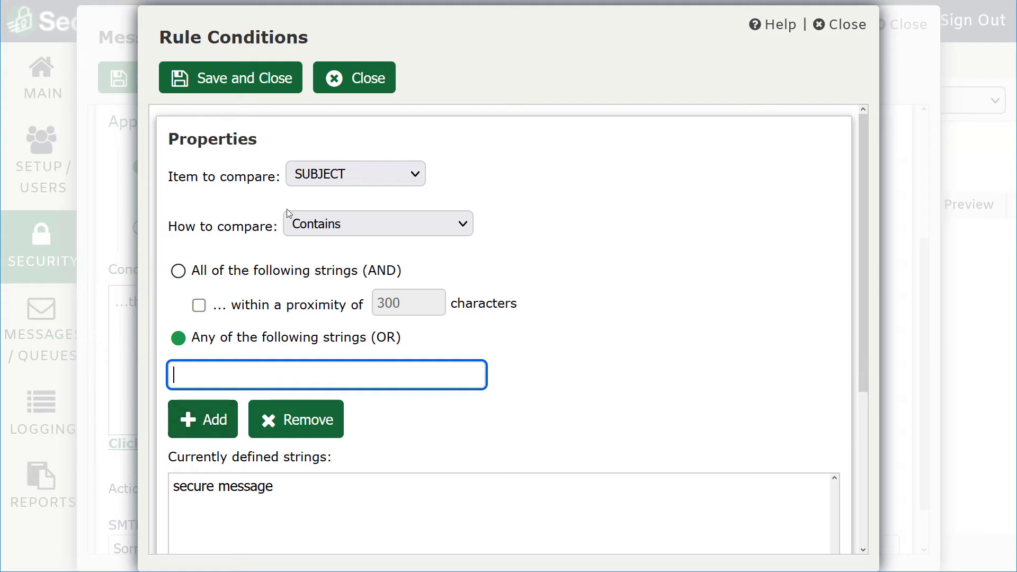
pyautogui.click(253, 94)
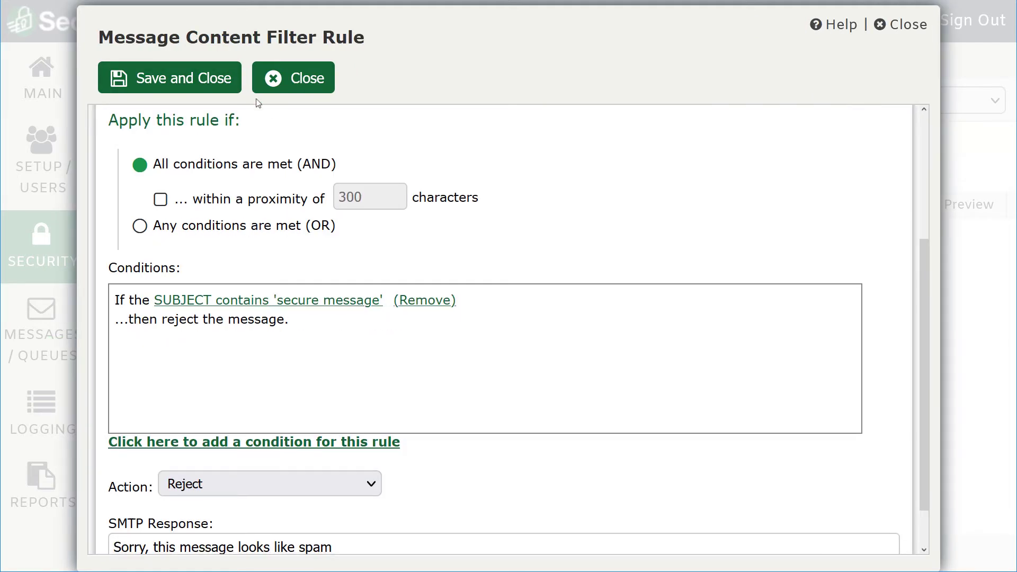
# Set the rule's action to Send as secure web message.
pyautogui.scroll(-2, 336, 344)
pyautogui.click(370, 439)
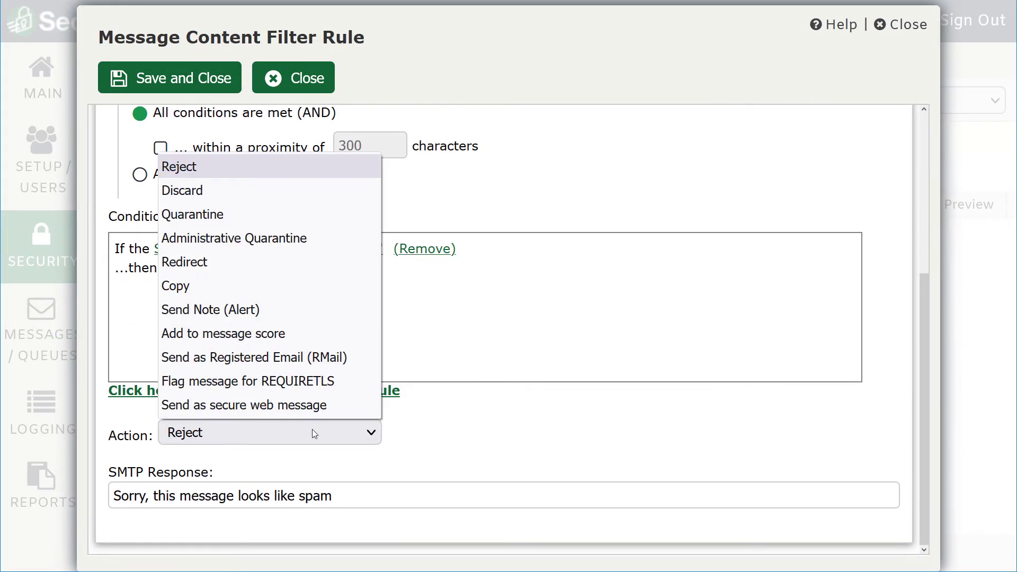
pyautogui.click(251, 405)
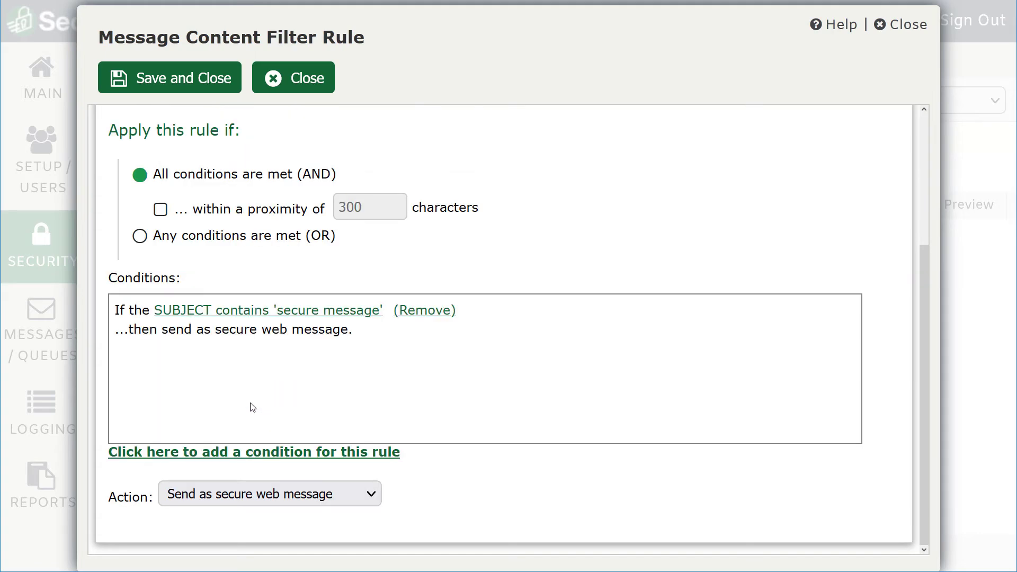
# Save the rule, then enable Medical Terms with action Send as secure web message.
pyautogui.click(147, 78)
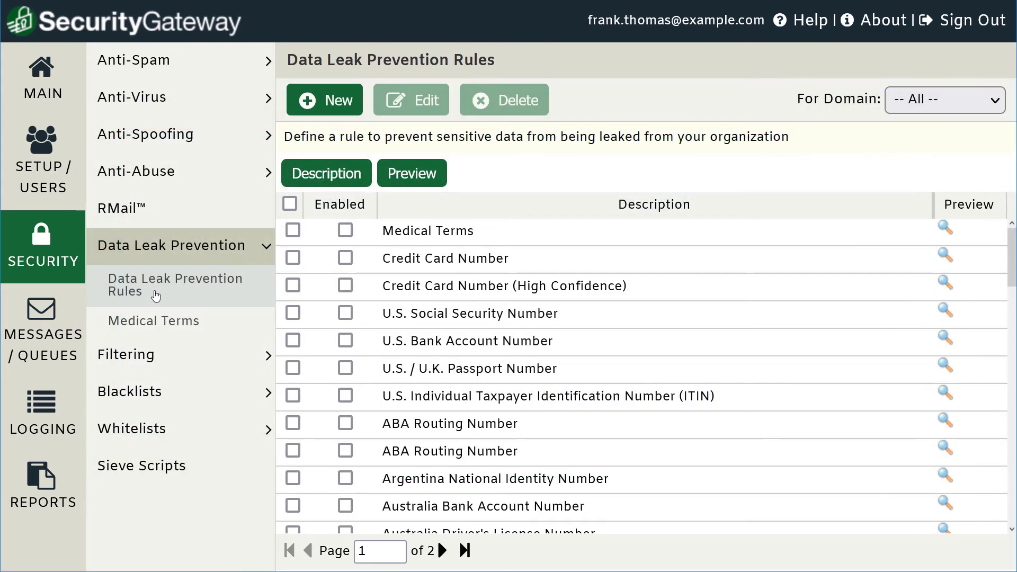
pyautogui.click(346, 232)
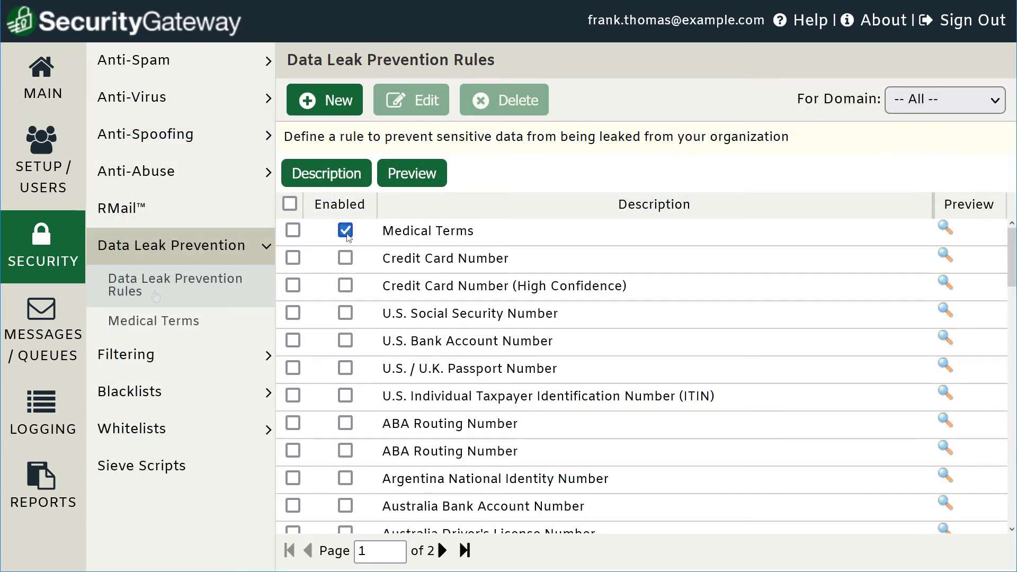
pyautogui.click(412, 232)
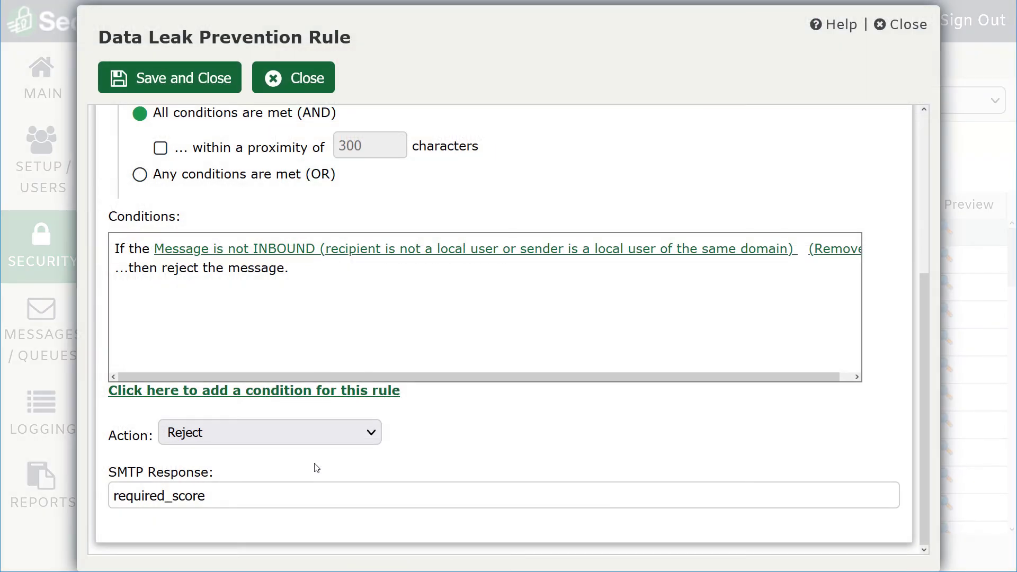
pyautogui.click(356, 440)
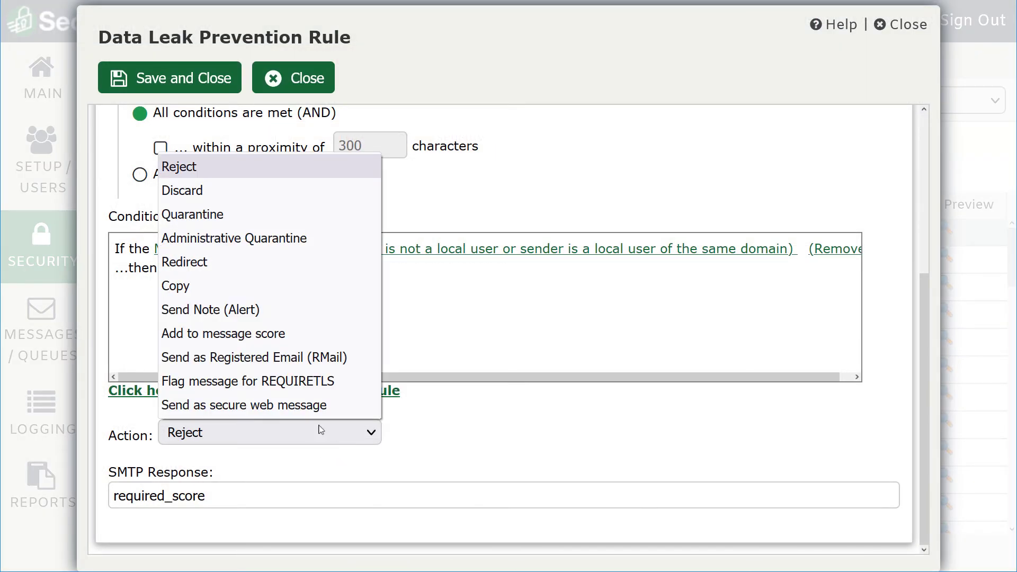
pyautogui.click(265, 406)
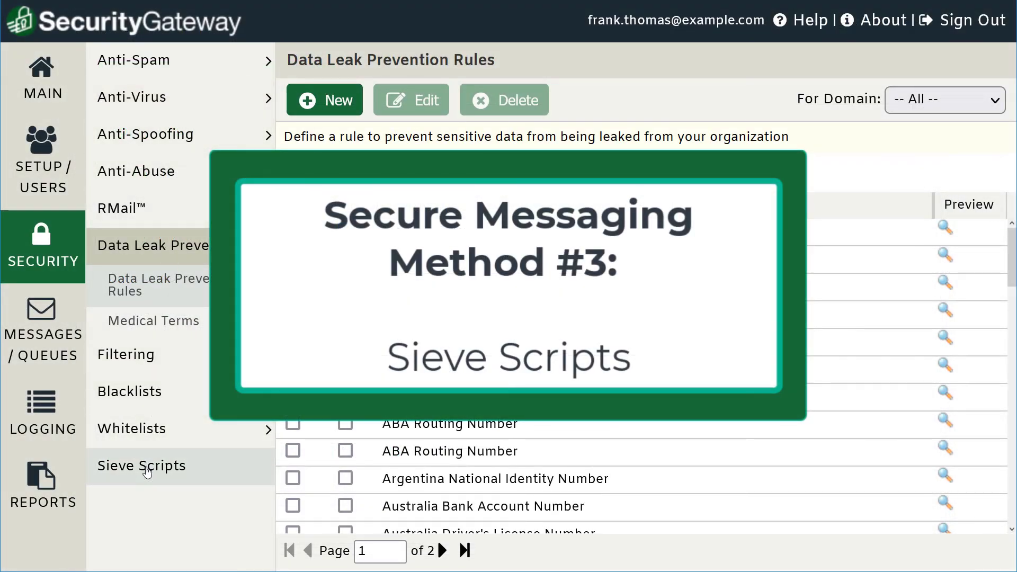
# Open the Secure Message Rule sieve script for editing, then the 'Secure message received' notification.
pyautogui.click(147, 471)
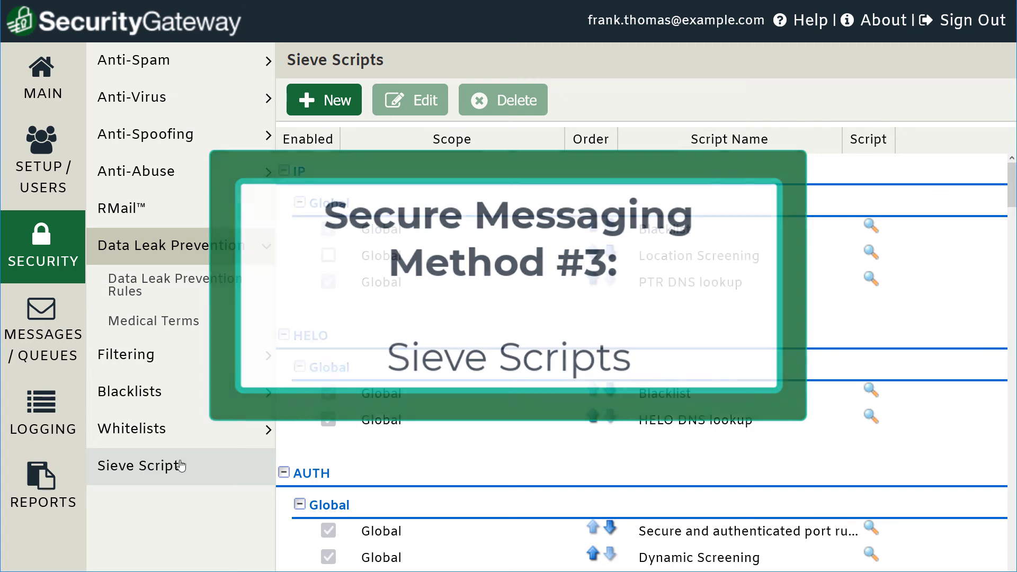
pyautogui.scroll(-10, 456, 409)
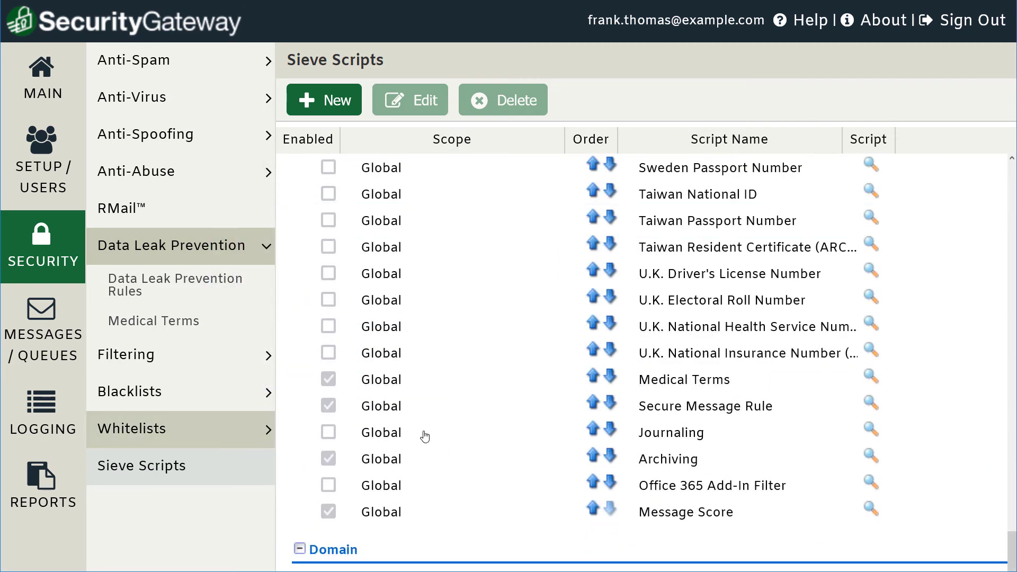
pyautogui.click(672, 410)
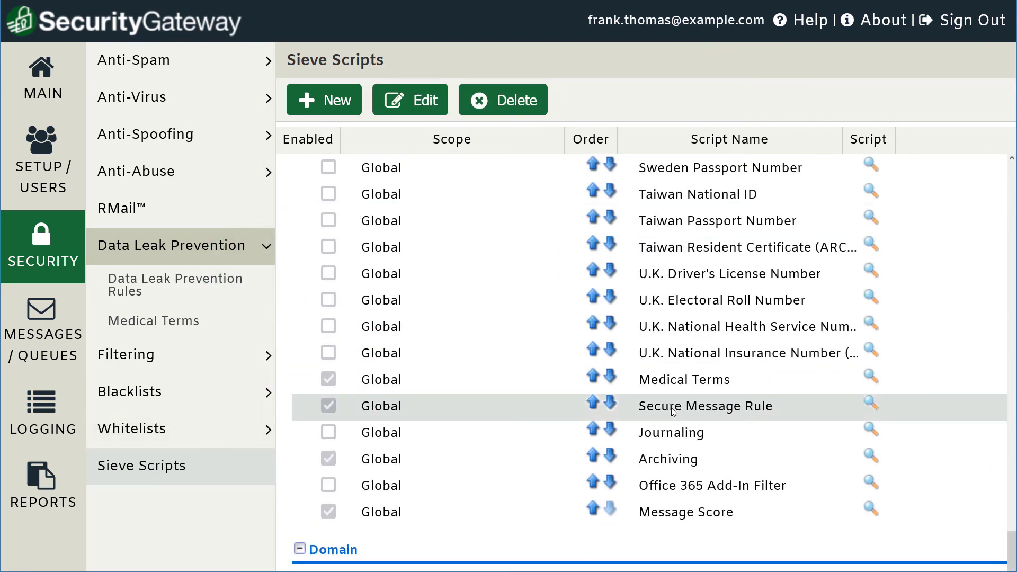
pyautogui.click(414, 109)
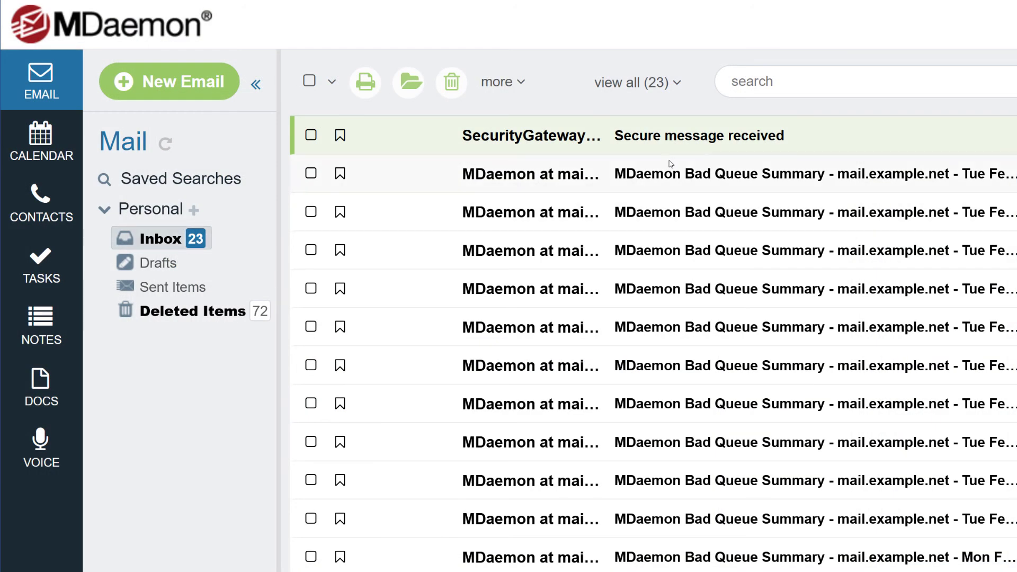
pyautogui.doubleClick(706, 145)
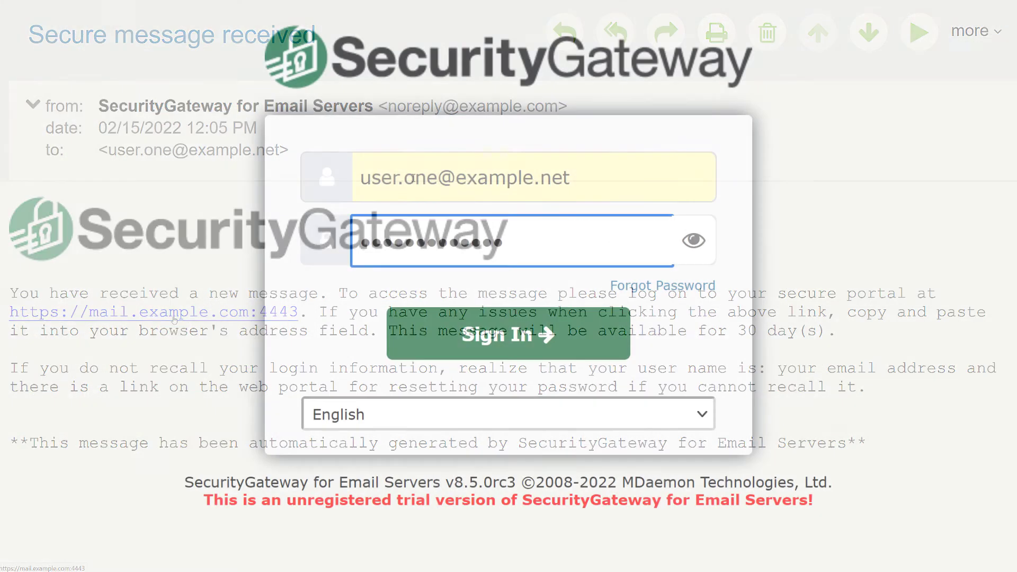
# Sign in to the portal, open the confidential message, reply, and address a new message.
pyautogui.click(535, 333)
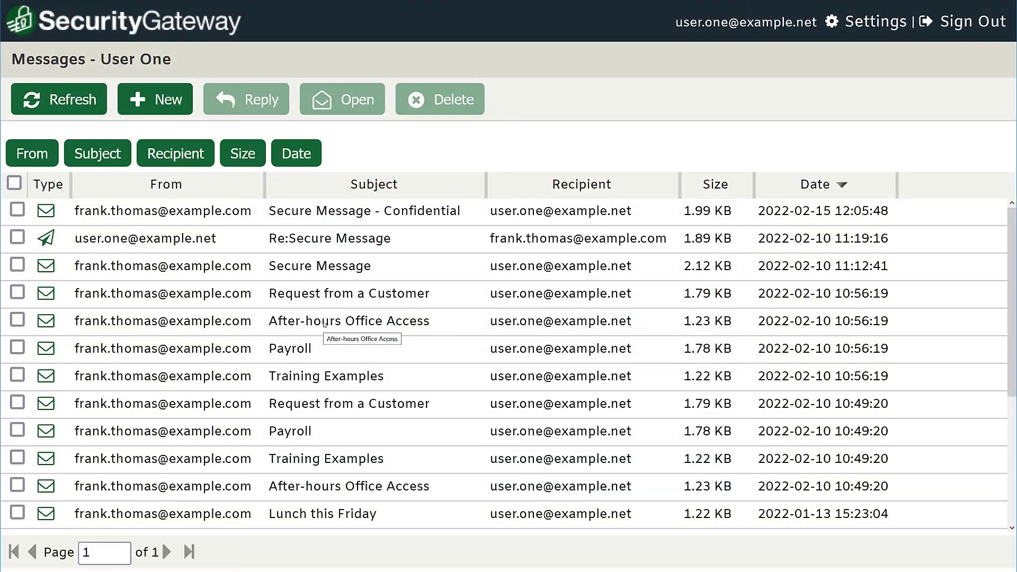
pyautogui.doubleClick(452, 218)
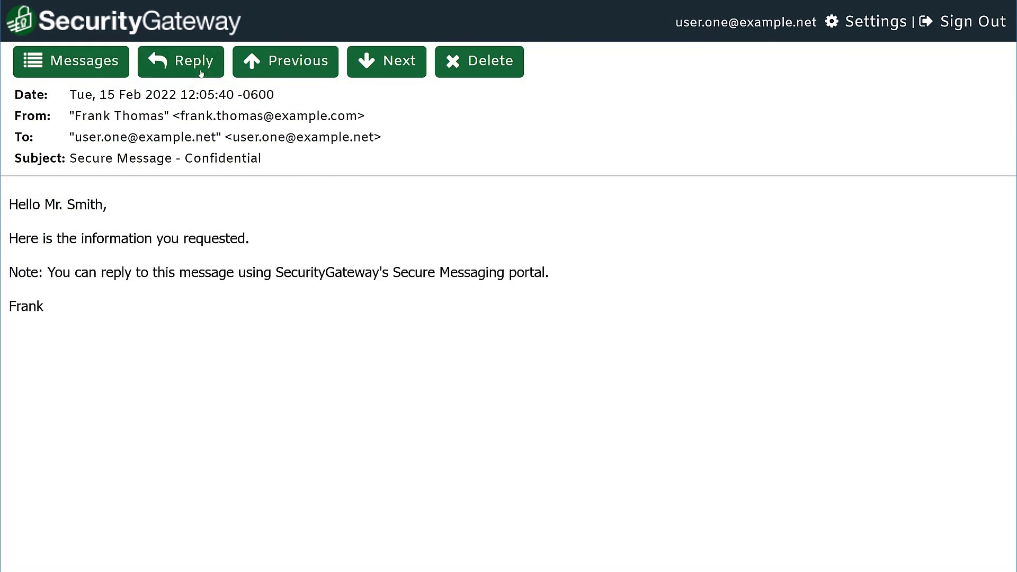
pyautogui.click(201, 73)
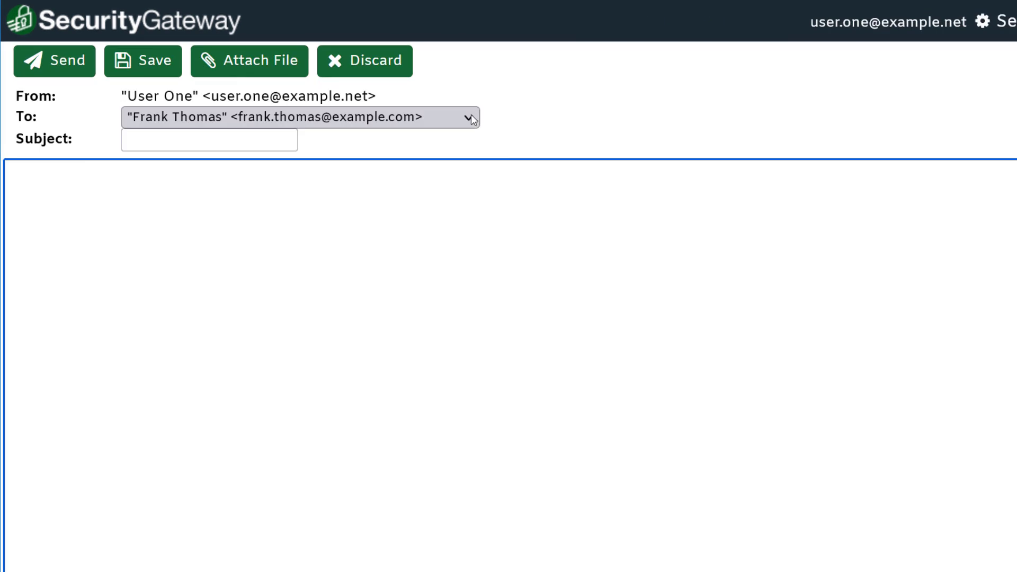
pyautogui.click(453, 123)
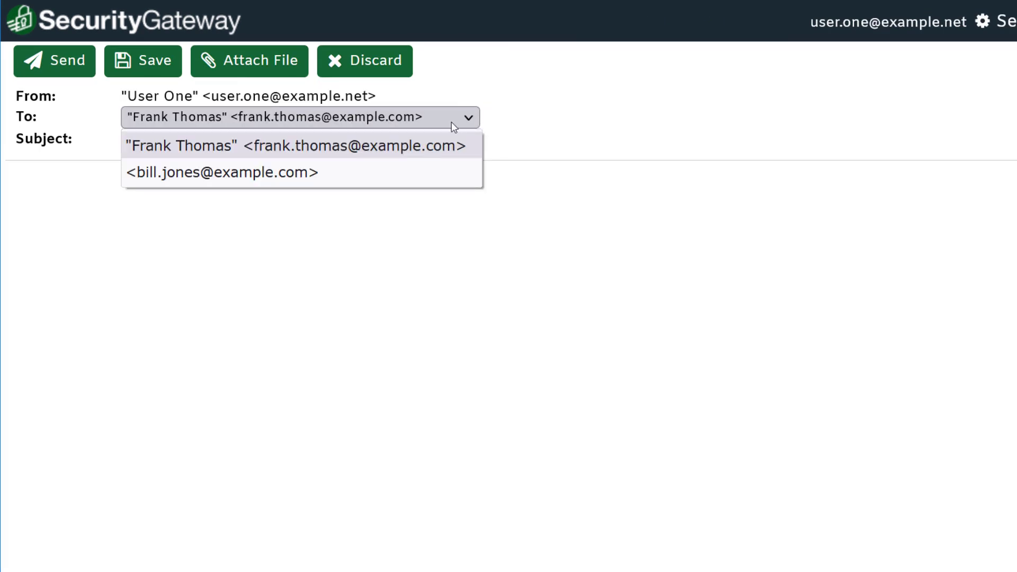
pyautogui.click(271, 178)
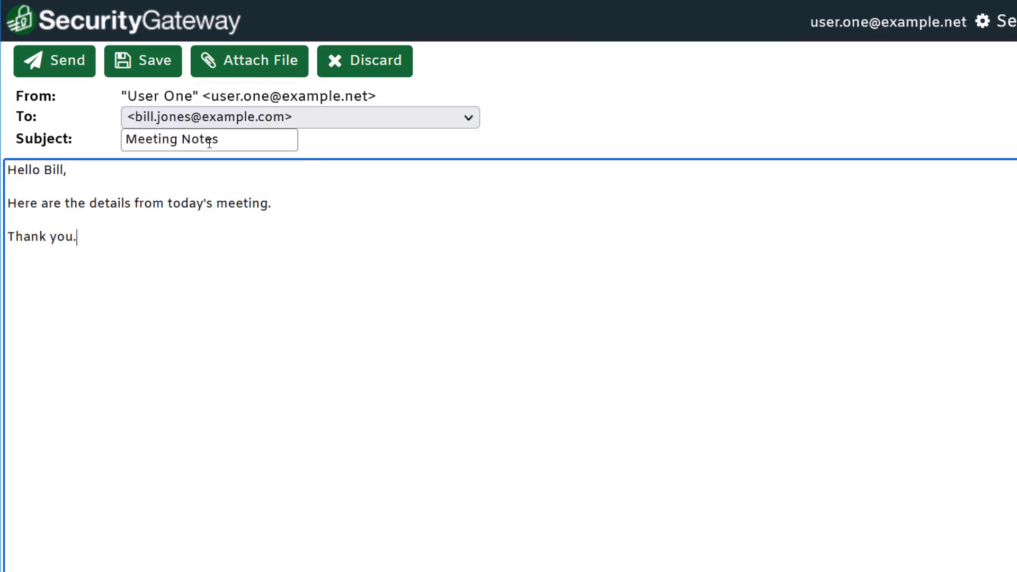